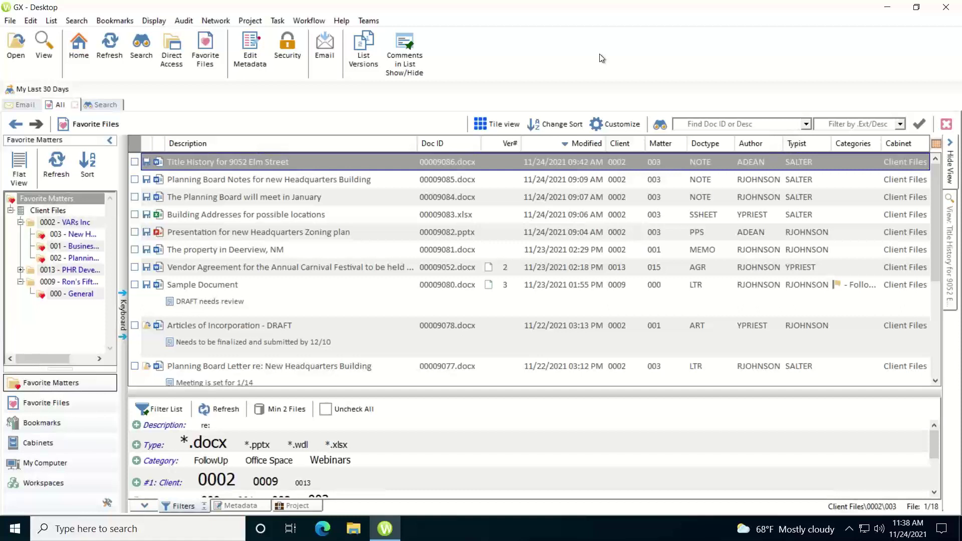
# - Switch from the favorite files list to the Search tab with its empty Doc ID or Desc box
pyautogui.click(103, 105)
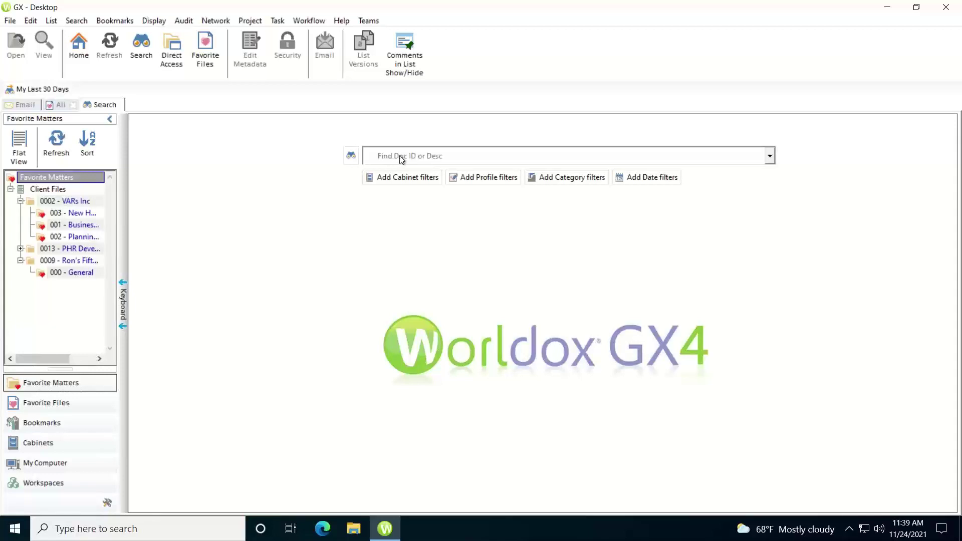
pyautogui.click(351, 158)
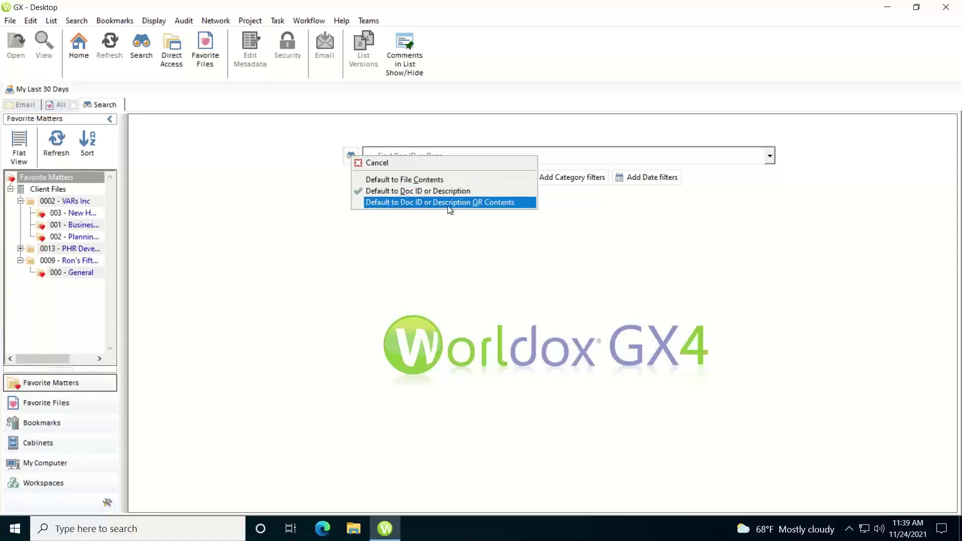
pyautogui.click(410, 194)
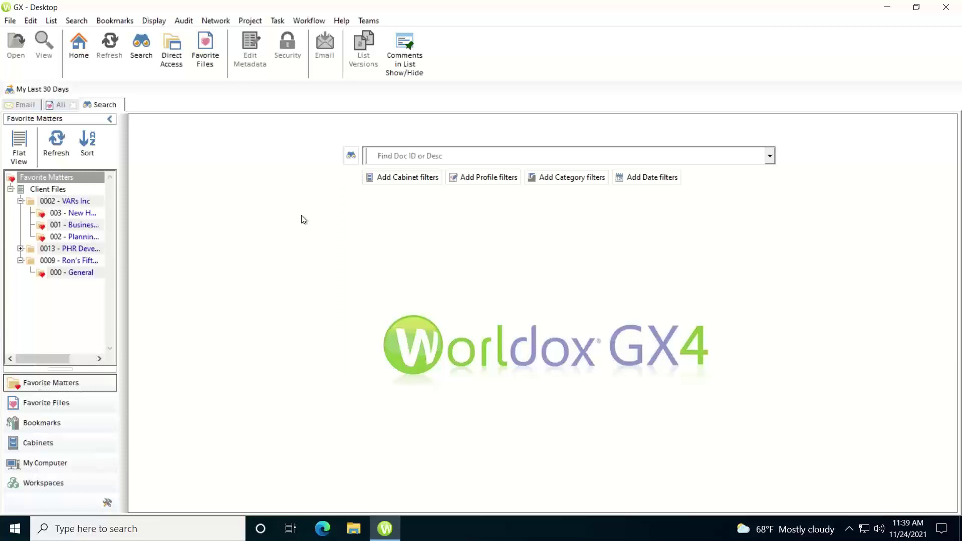
pyautogui.write('905')
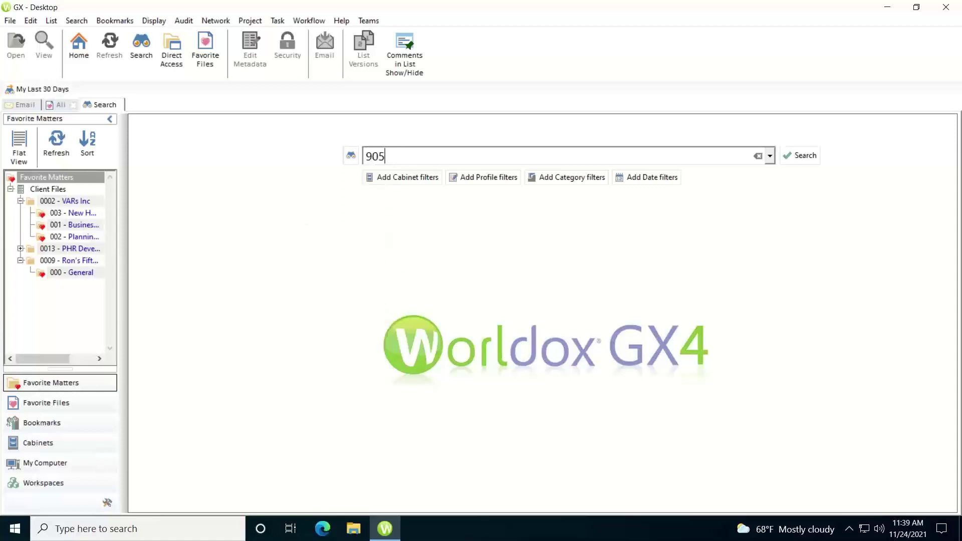
pyautogui.write('2')
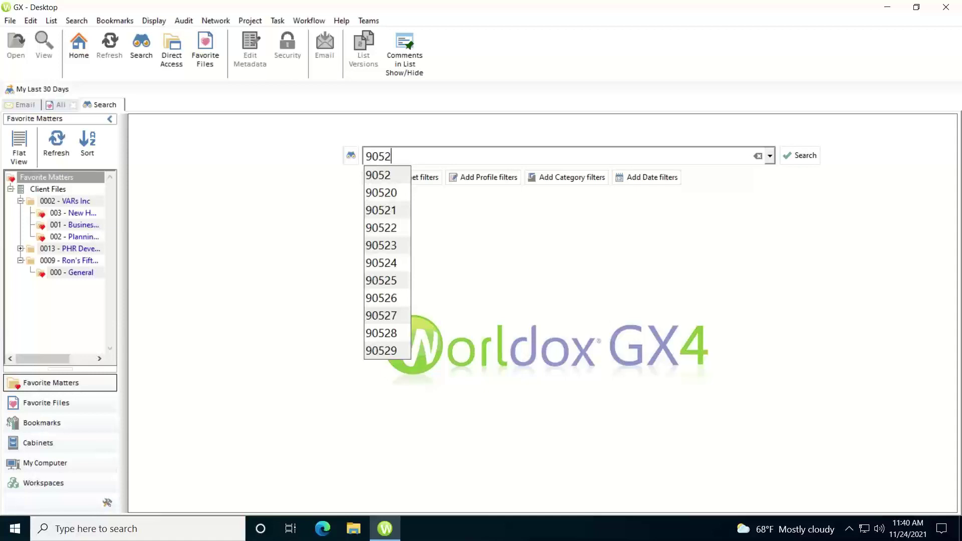
pyautogui.press('Left')
pyautogui.press('Left')
pyautogui.press('Left')
pyautogui.press('Left')
pyautogui.write('"')
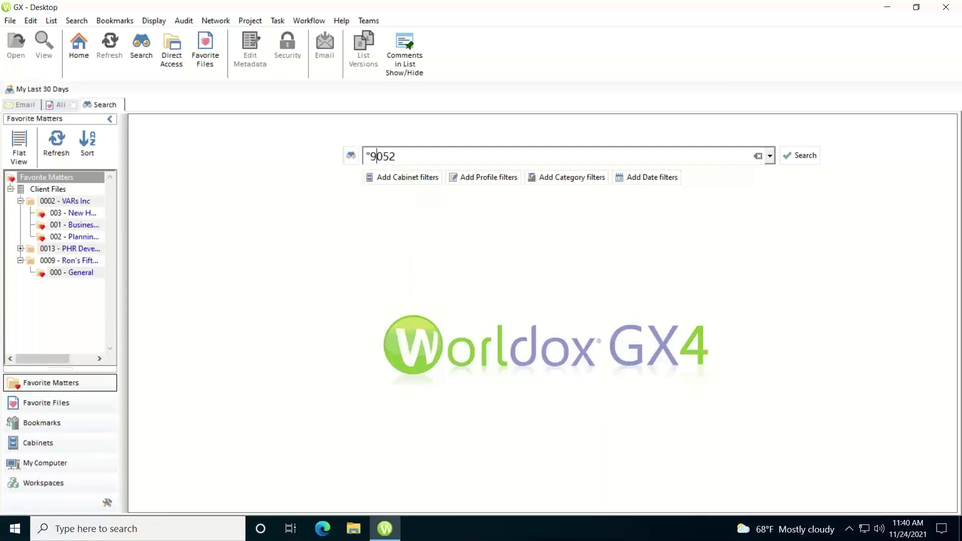
pyautogui.press('Right')
pyautogui.press('Right')
pyautogui.press('Right')
pyautogui.press('Right')
pyautogui.write('"')
pyautogui.press('BackSpace')
pyautogui.press('BackSpace')
pyautogui.press('BackSpace')
pyautogui.press('BackSpace')
pyautogui.press('BackSpace')
pyautogui.press('BackSpace')
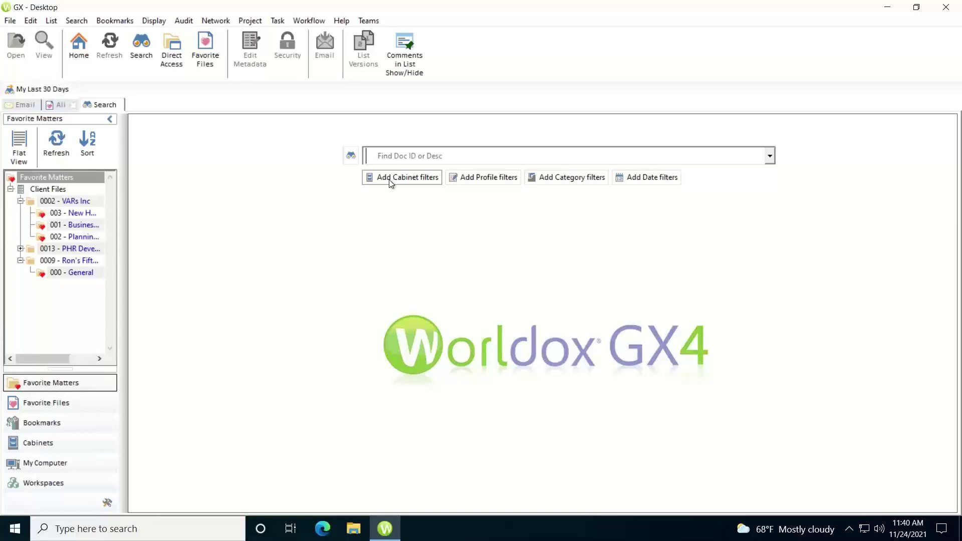
# - Add a cabinet filter for the Client Files cabinet
pyautogui.click(390, 179)
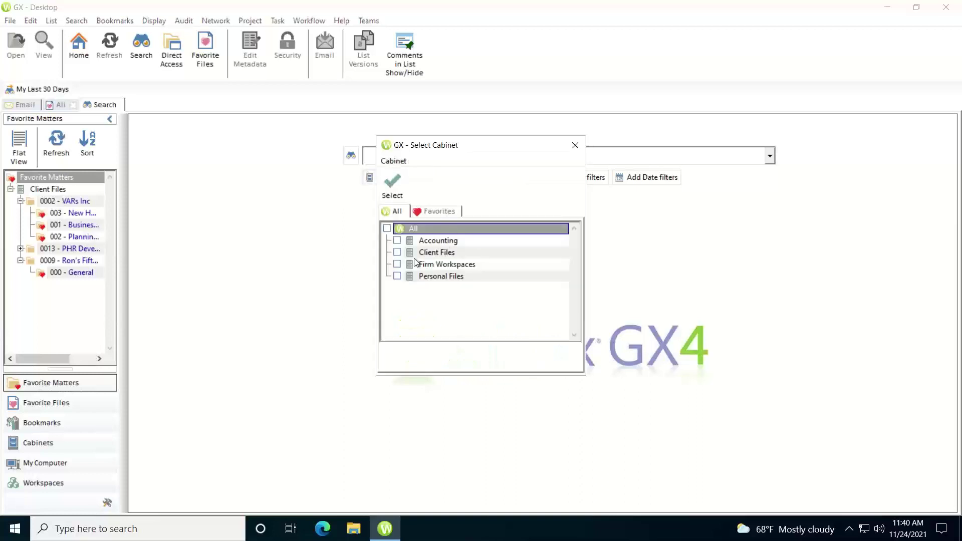
pyautogui.click(397, 253)
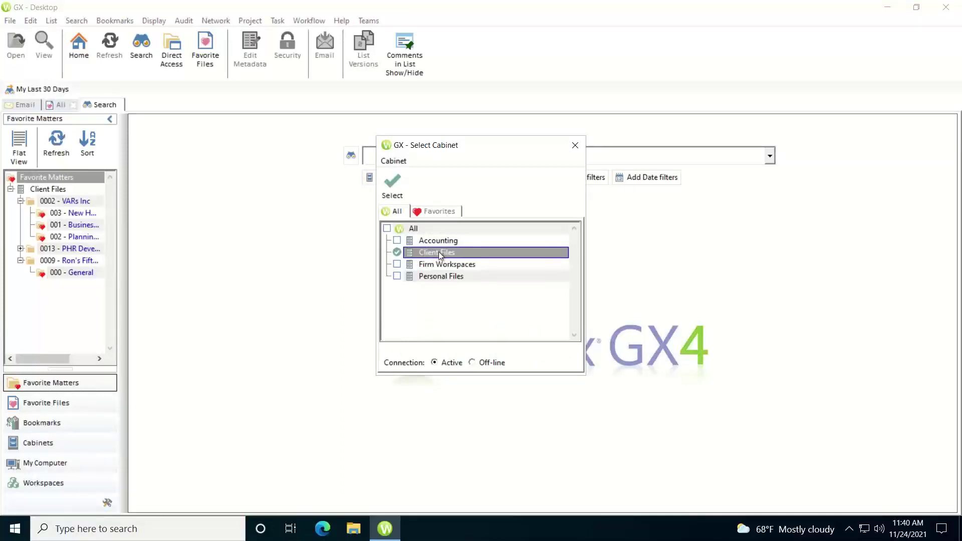
pyautogui.click(392, 184)
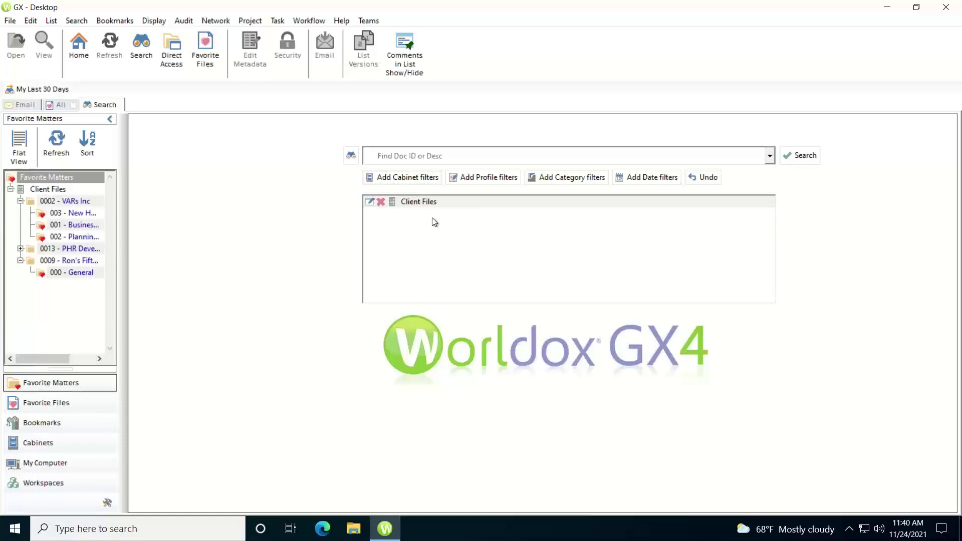
# - Start a Client Files profile filter with client 0002 VARs Inc
pyautogui.click(488, 178)
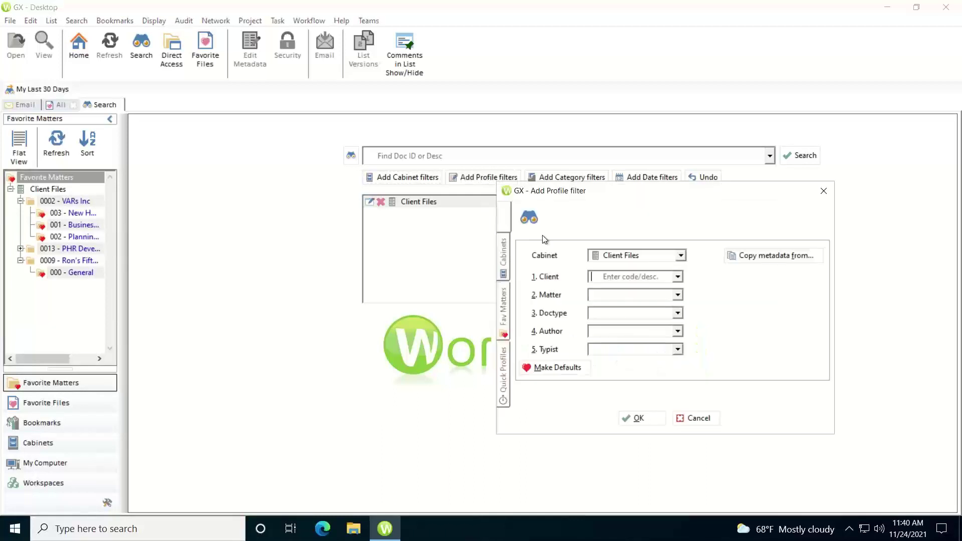
pyautogui.click(678, 277)
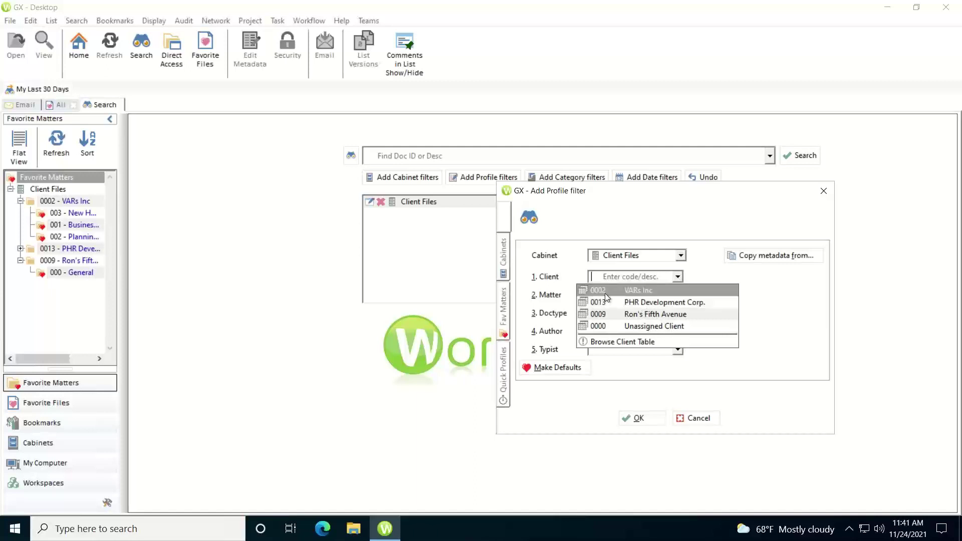
pyautogui.click(547, 279)
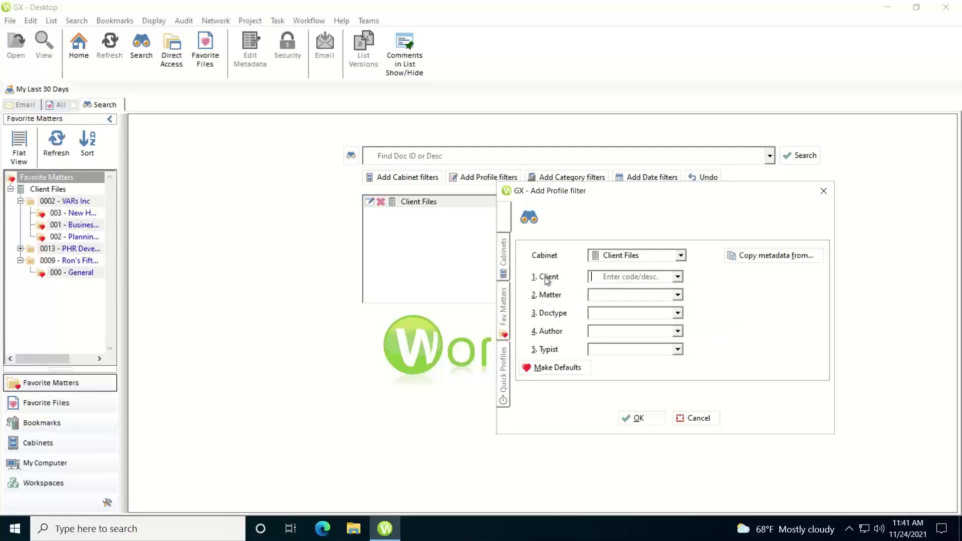
pyautogui.click(544, 278)
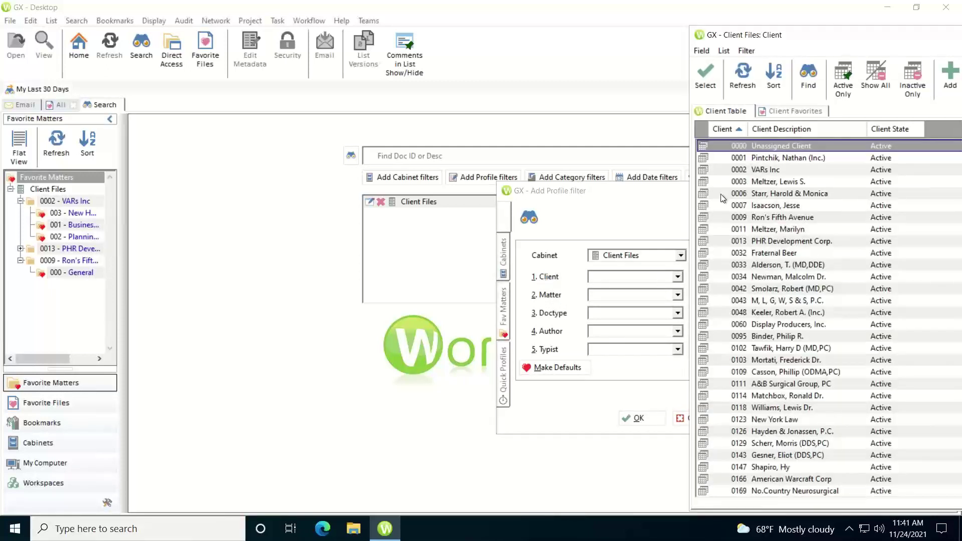
pyautogui.click(740, 172)
pyautogui.doubleClick(740, 172)
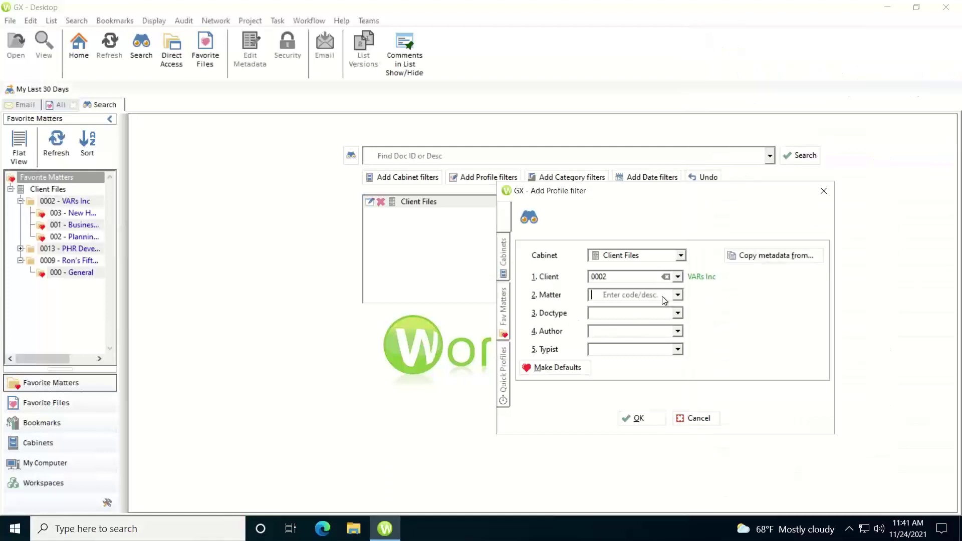
# - Set the matter to 003 New HQ Building and apply the profile filter
pyautogui.click(557, 298)
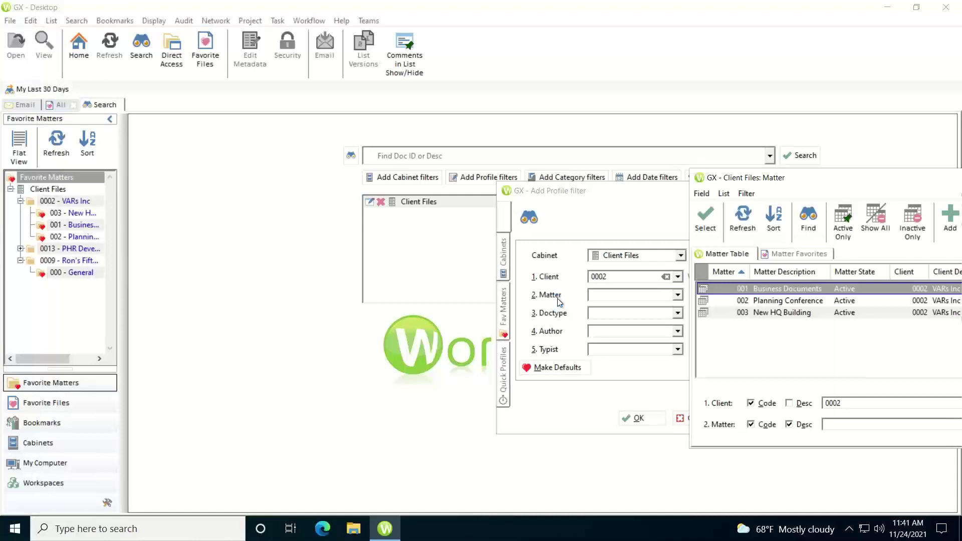
pyautogui.doubleClick(732, 311)
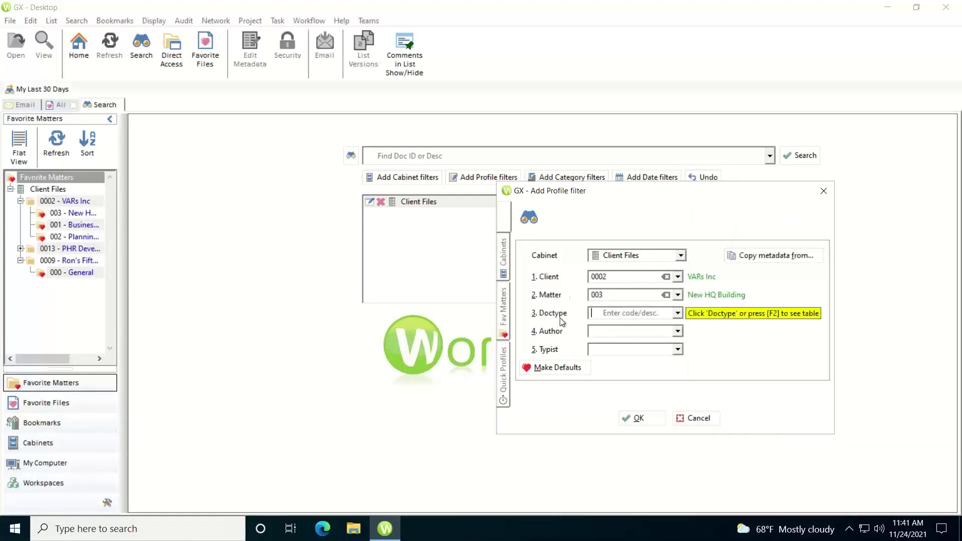
pyautogui.click(504, 315)
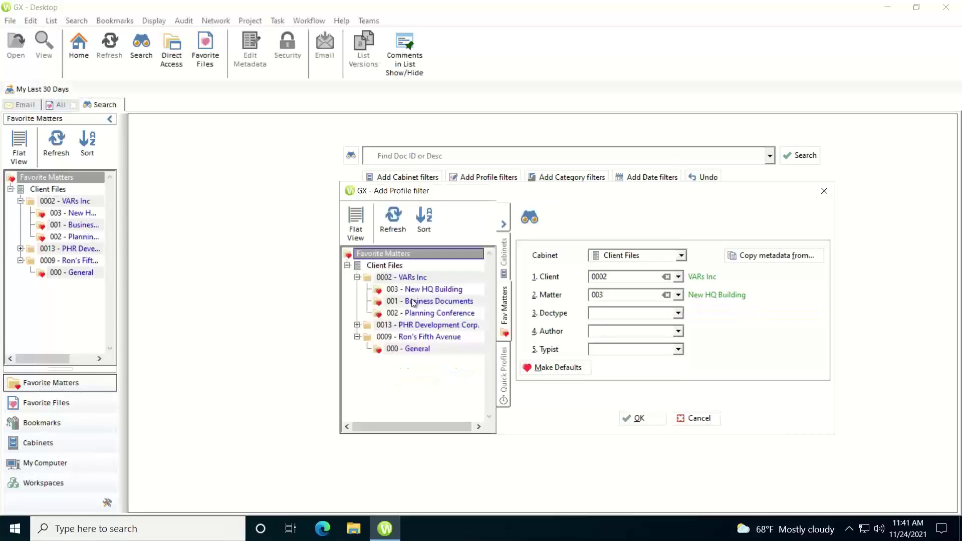
pyautogui.doubleClick(419, 317)
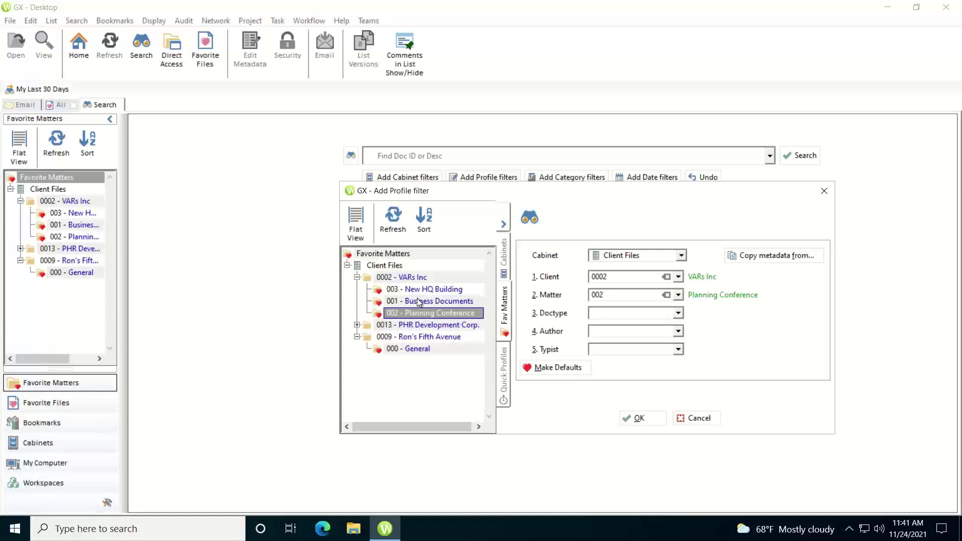
pyautogui.click(415, 293)
pyautogui.doubleClick(415, 291)
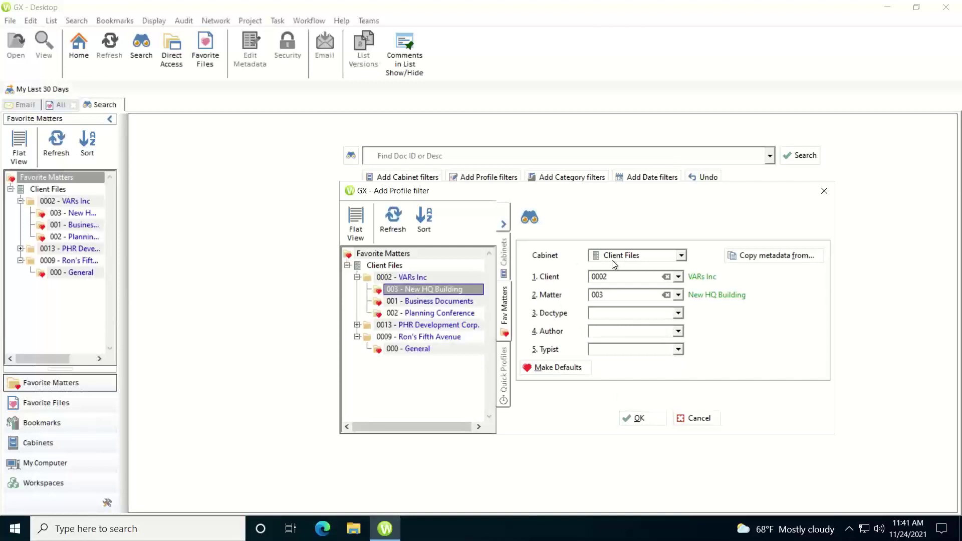
pyautogui.click(654, 421)
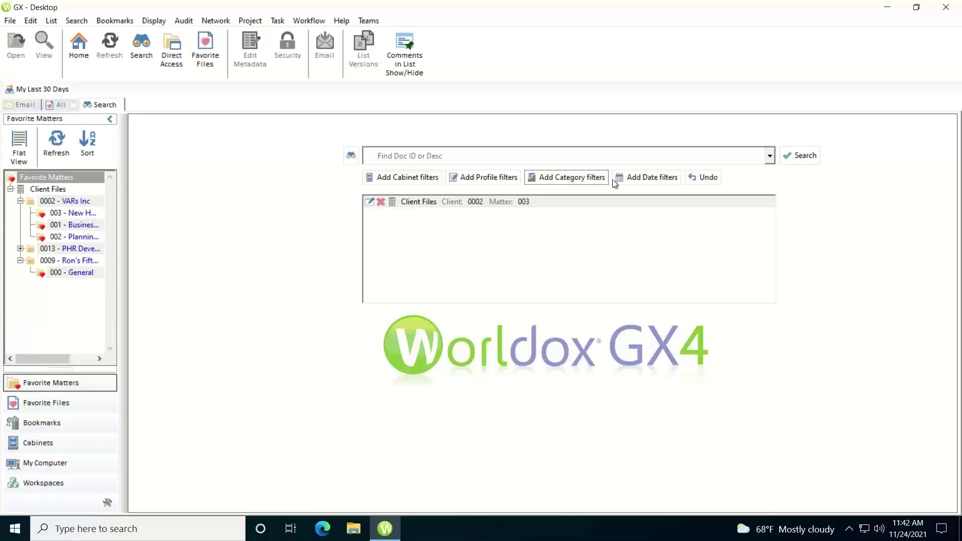
# - Add a Date Modified filter from 60 Days Ago (9/25/2021) up to Today (11/24/2021)
pyautogui.click(638, 178)
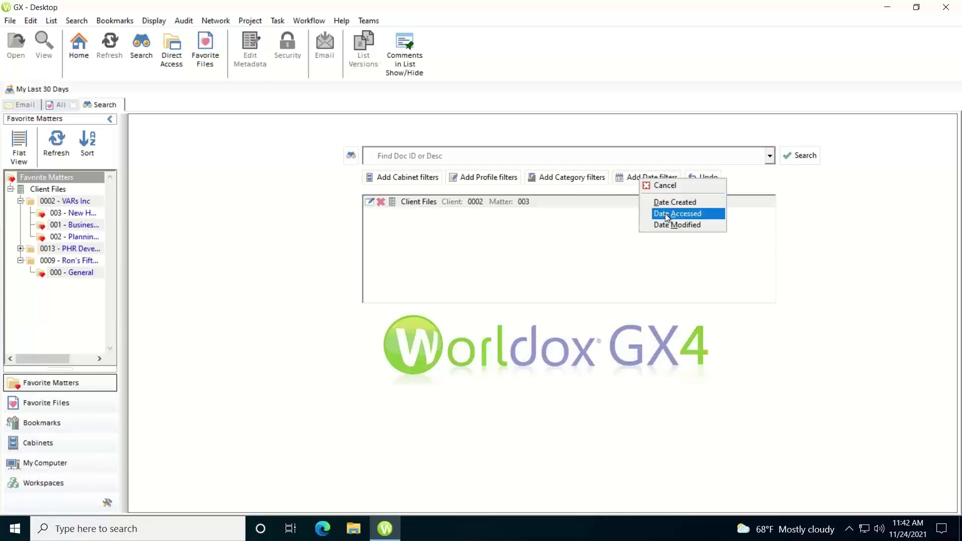
pyautogui.click(674, 225)
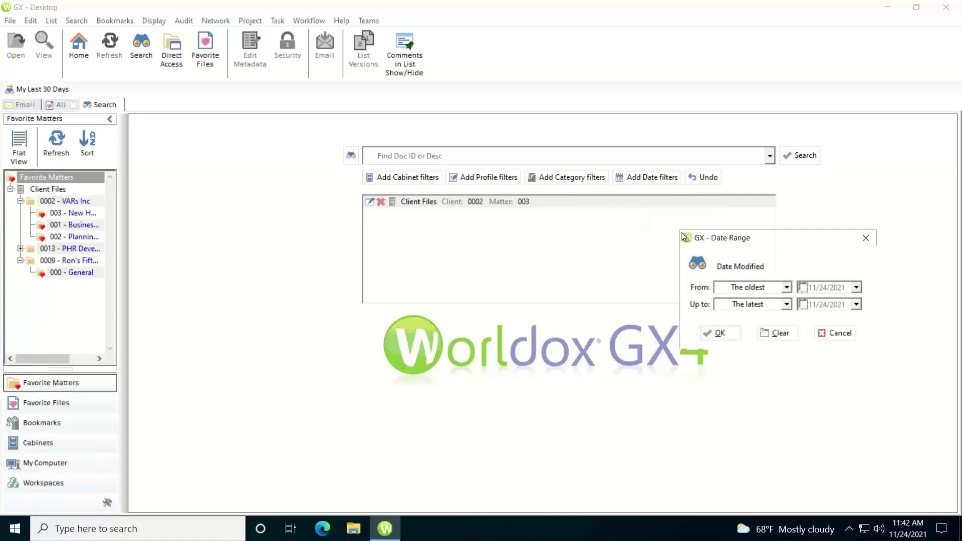
pyautogui.click(787, 287)
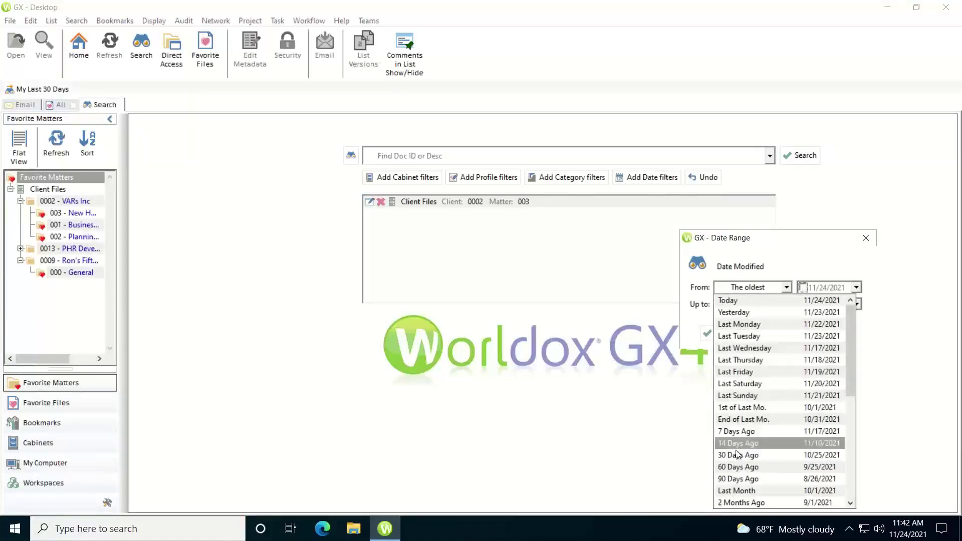
pyautogui.click(744, 467)
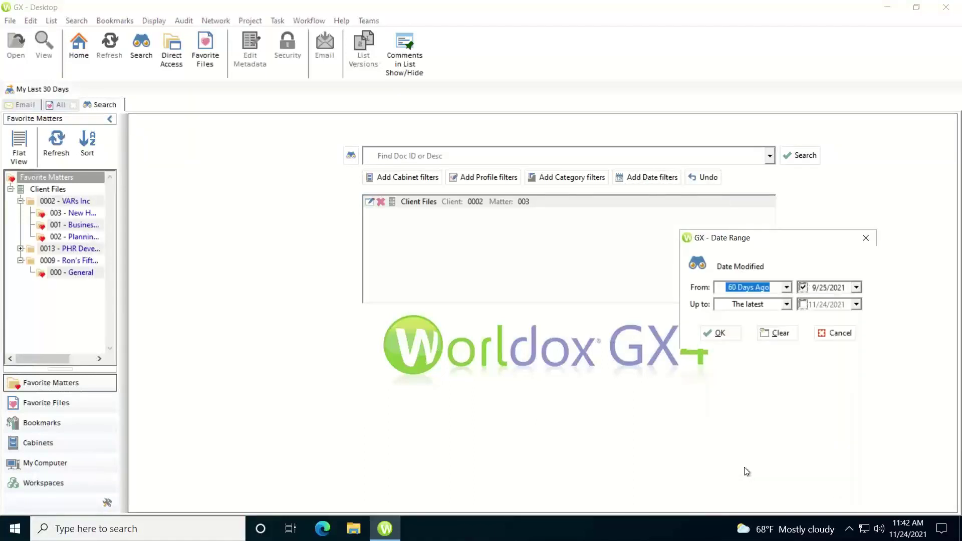
pyautogui.click(784, 304)
pyautogui.click(750, 318)
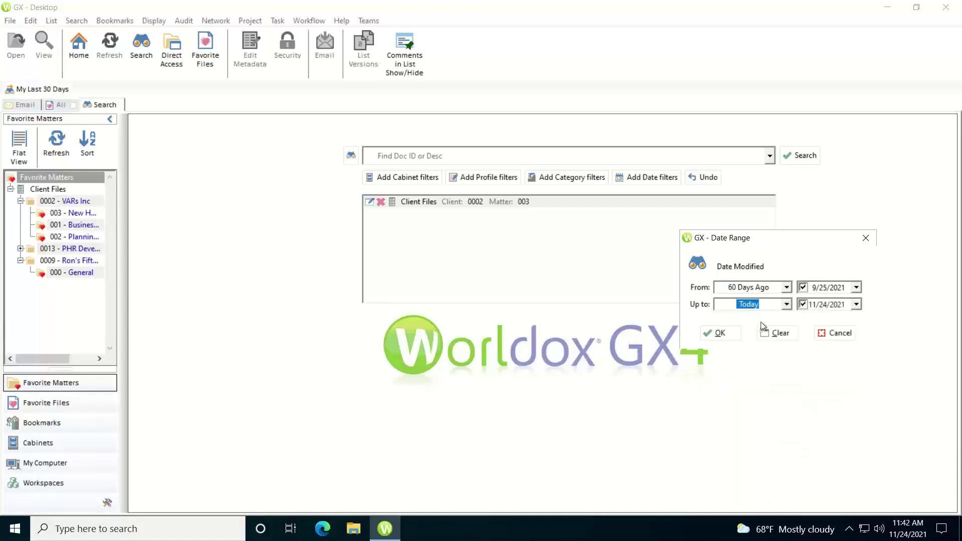
pyautogui.click(716, 333)
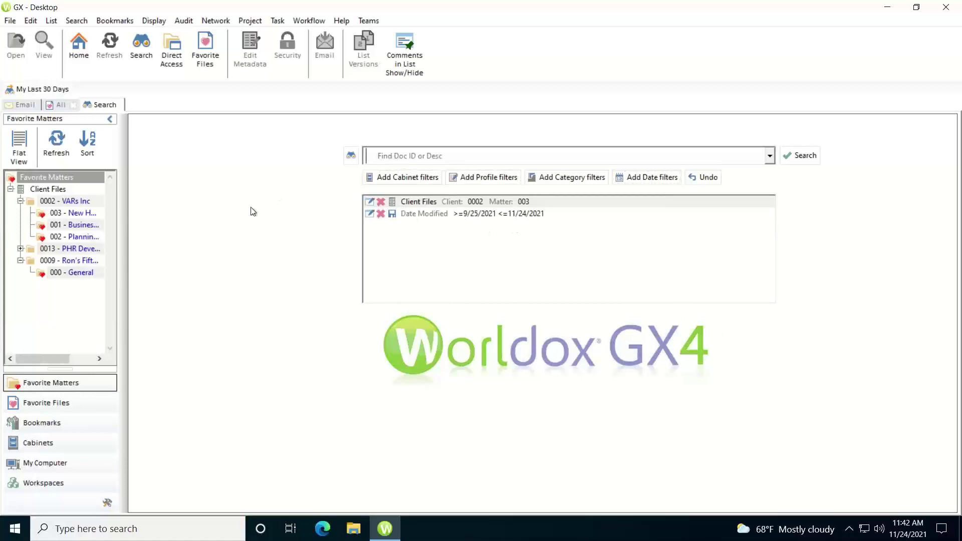
# - Run a search for 'planning', returning three Planning Board documents
pyautogui.write('pla')
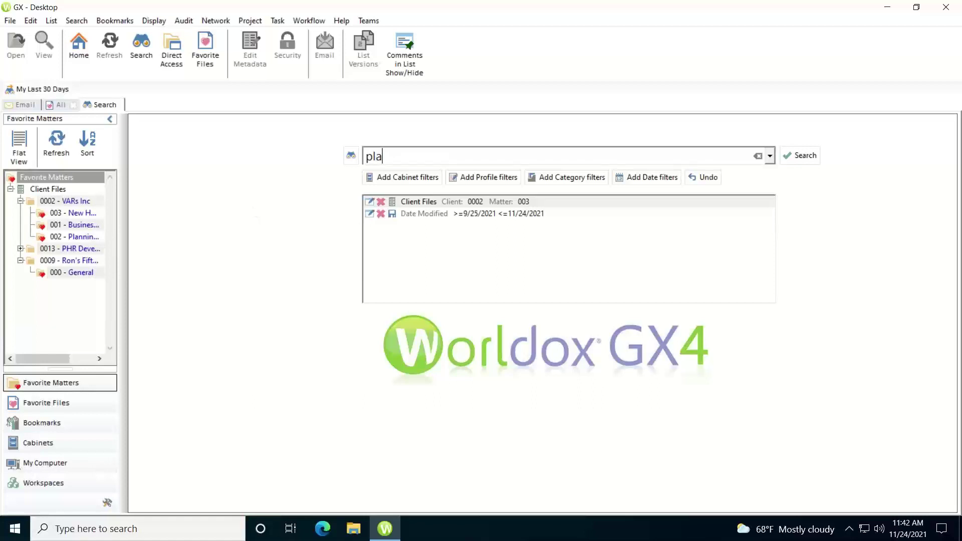
pyautogui.write('nning')
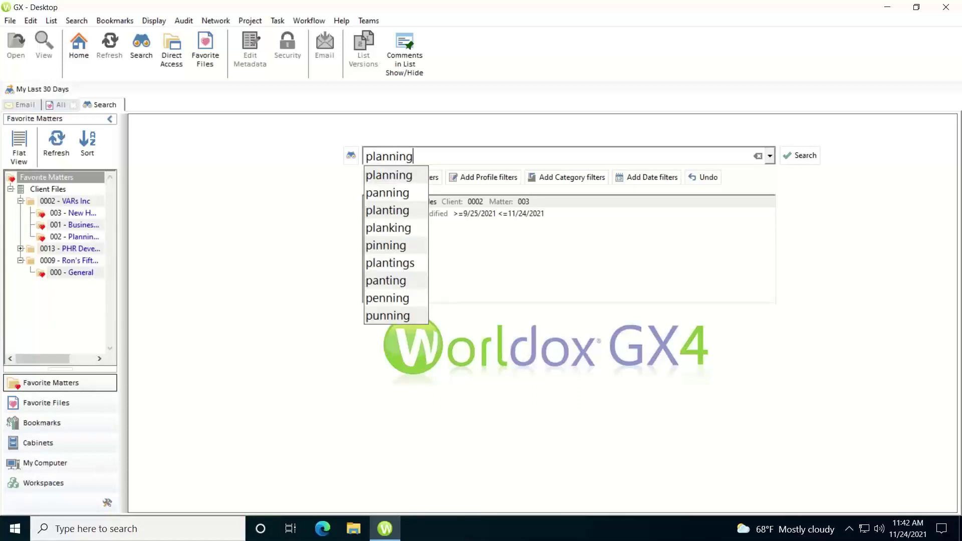
pyautogui.click(802, 157)
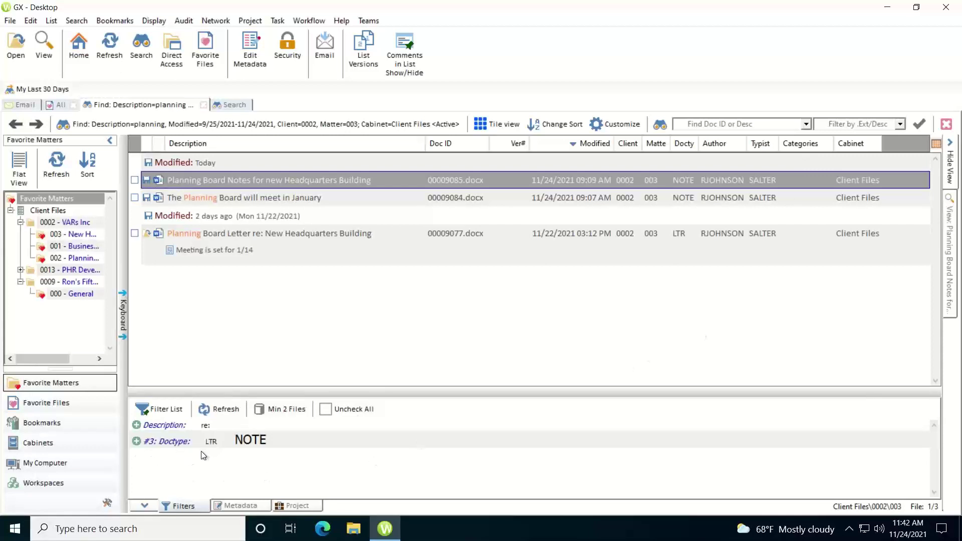
pyautogui.moveTo(228, 444)
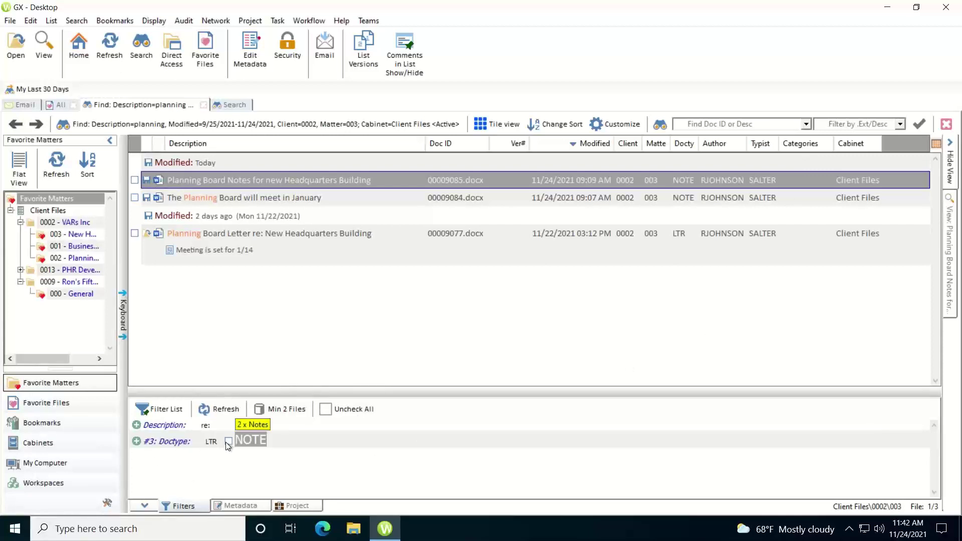
pyautogui.click(228, 442)
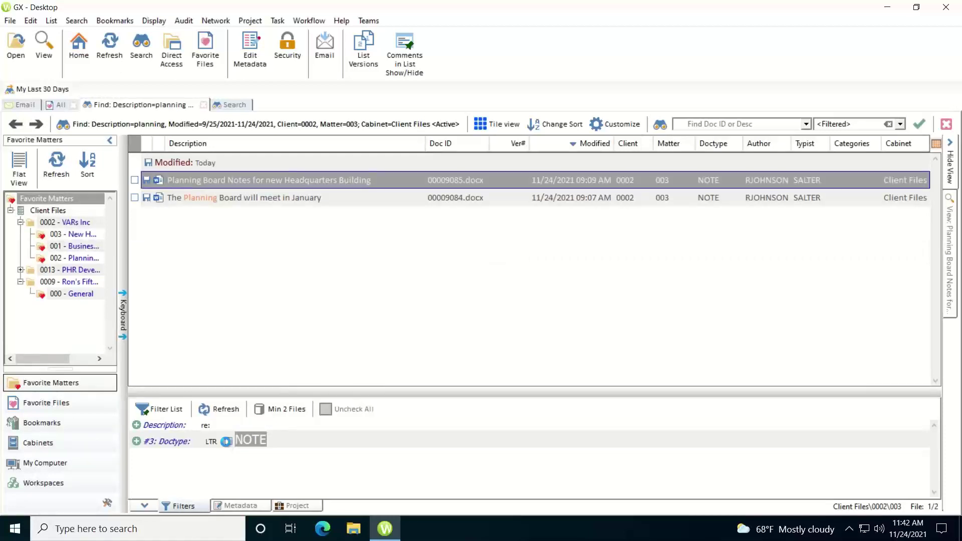
pyautogui.click(226, 442)
pyautogui.click(199, 442)
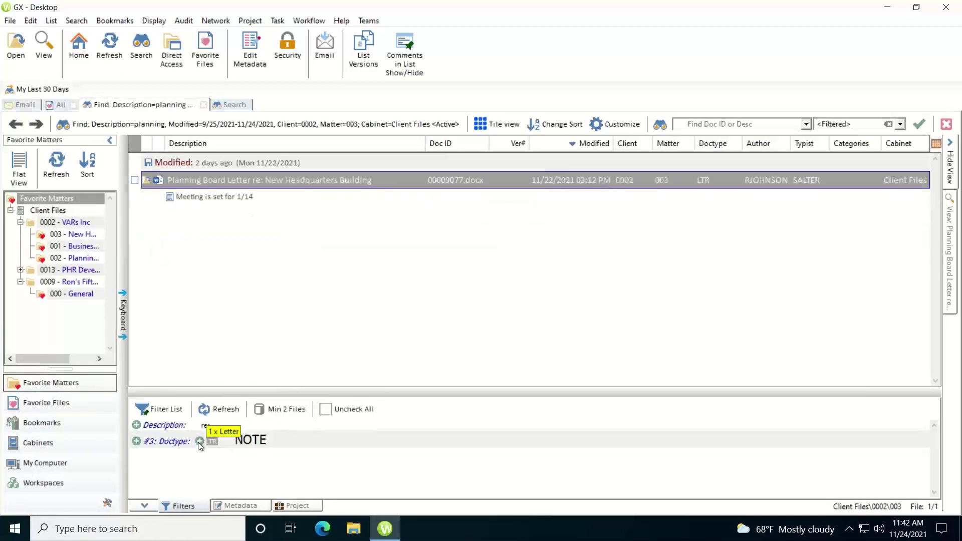
pyautogui.click(199, 442)
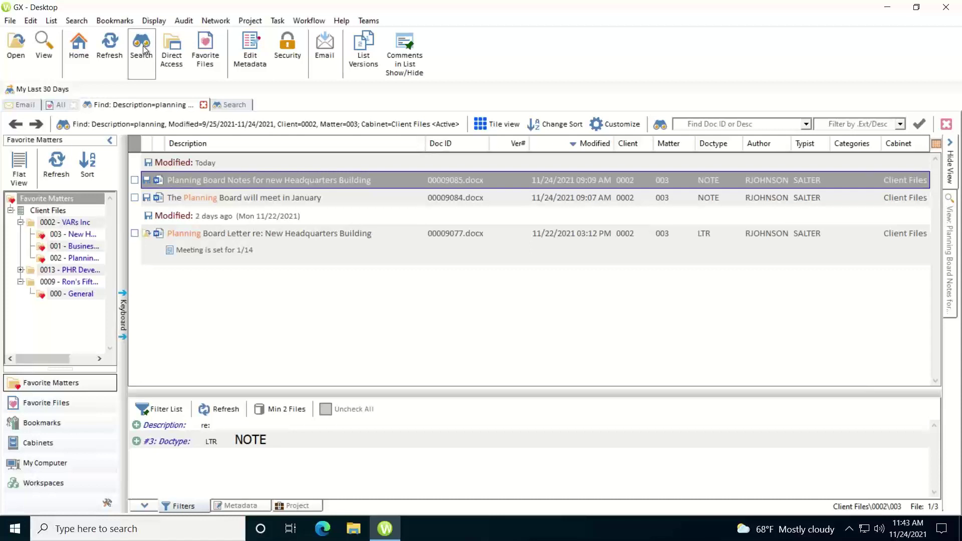
# - Reopen the last active 'planning' search criteria and put the cursor in the Name field
pyautogui.click(142, 48)
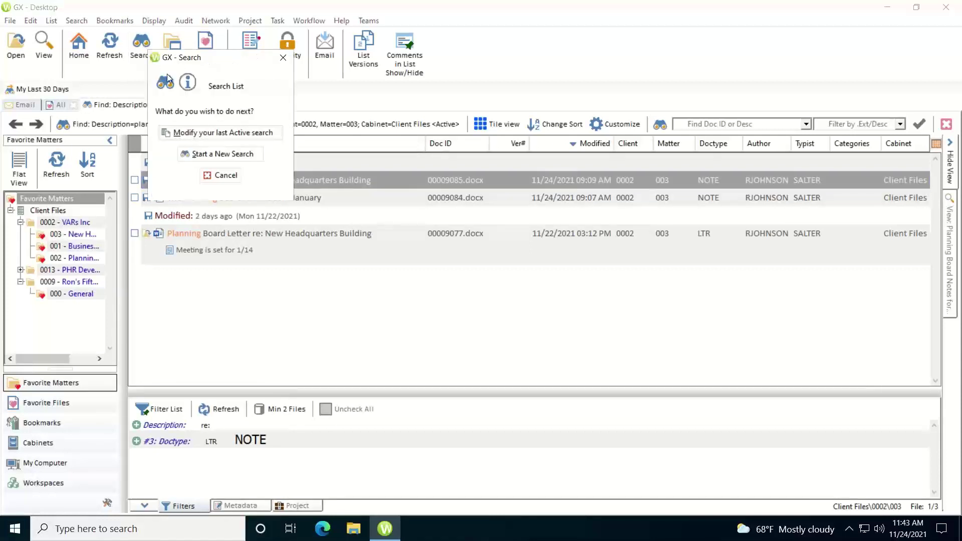
pyautogui.click(220, 134)
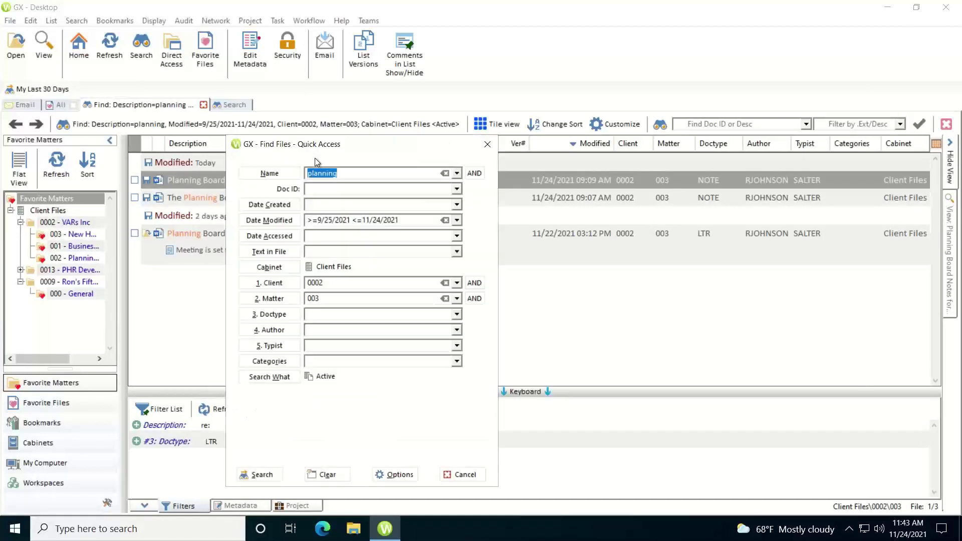
pyautogui.moveTo(348, 148); pyautogui.dragTo(372, 132)
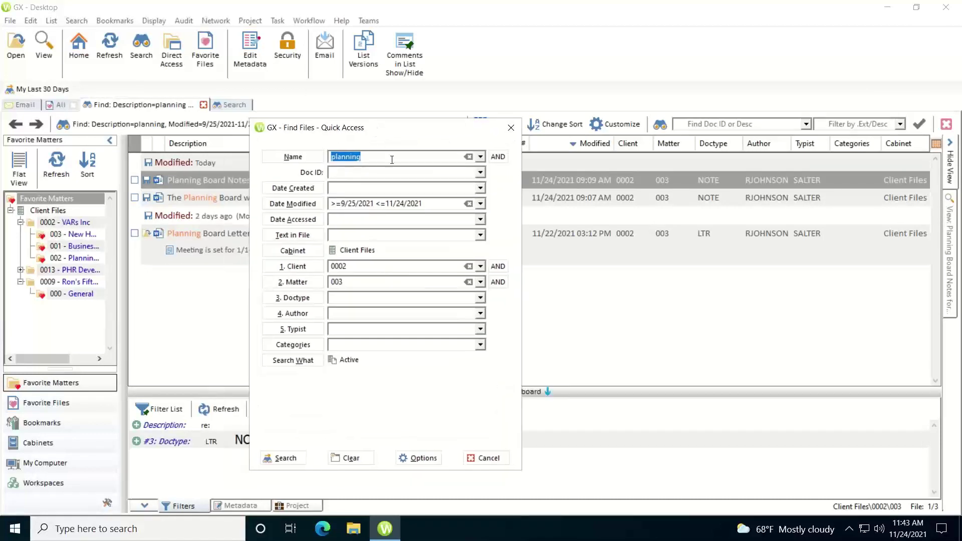
pyautogui.click(370, 161)
# - Cancel Find Files without changes and return to the empty Search tab
pyautogui.click(486, 458)
pyautogui.click(236, 105)
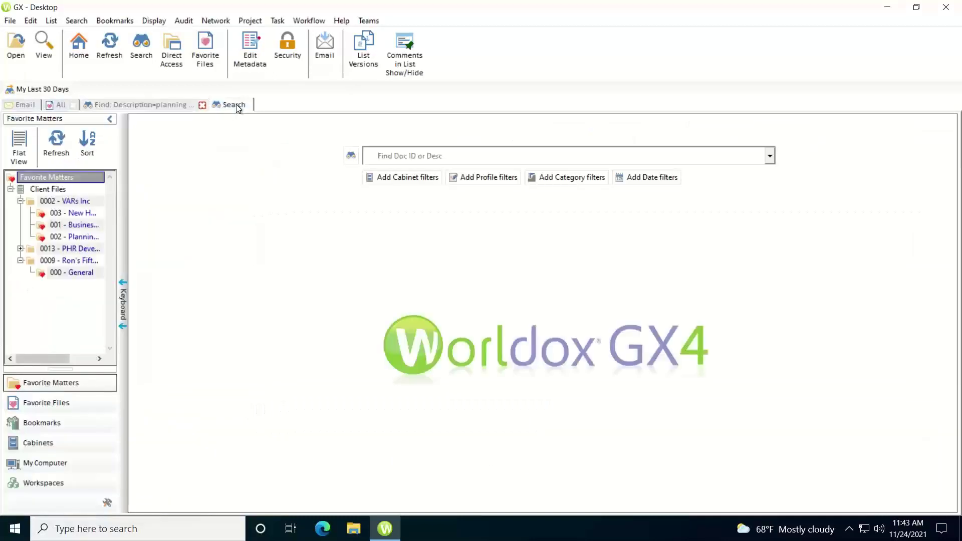